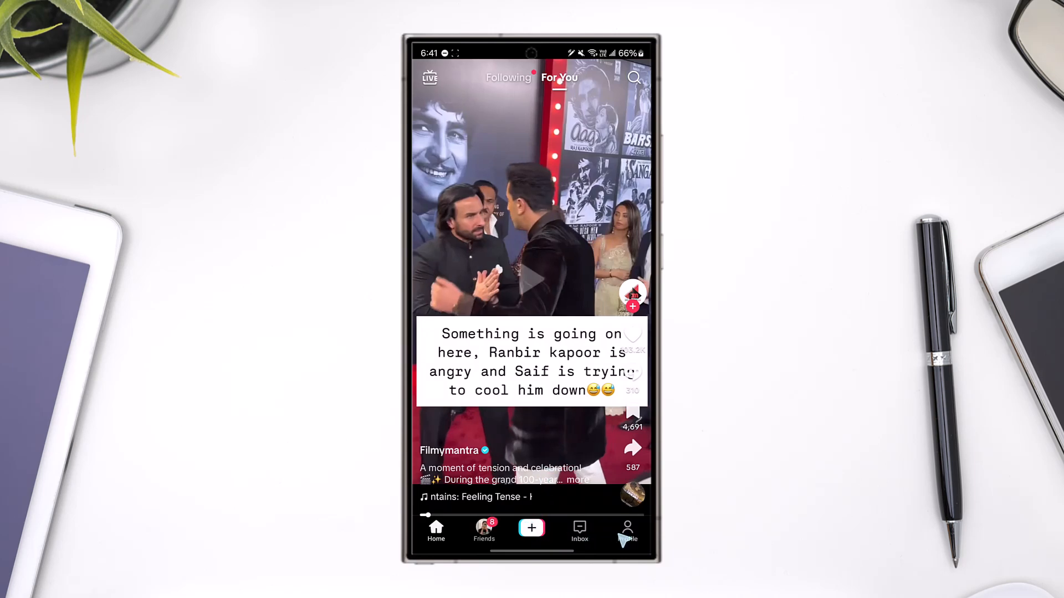
Step: Show the account's own profile page with its video grid
left_click(628, 533)
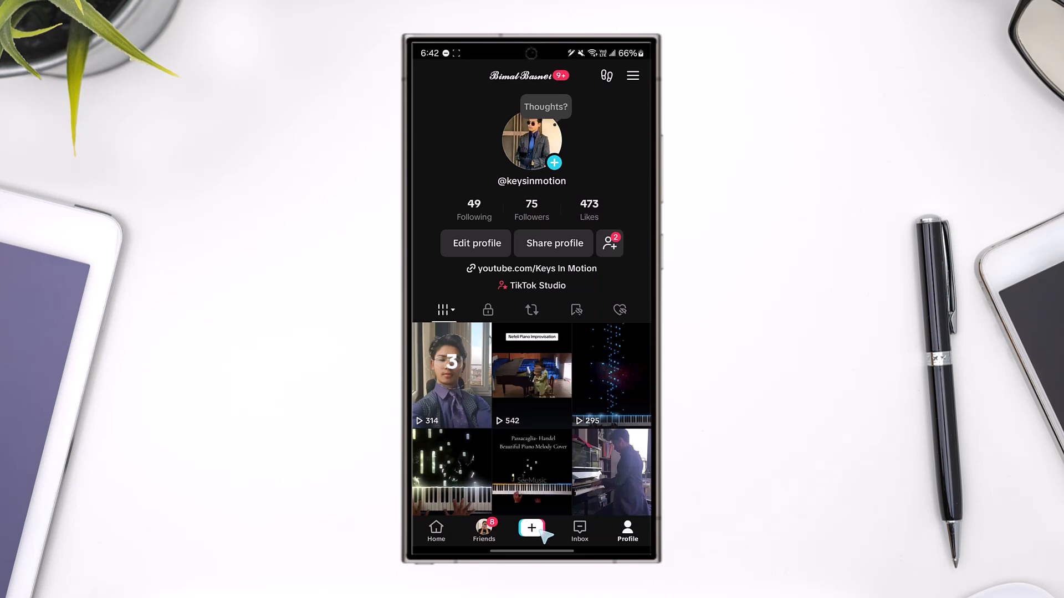
Step: Start a new post and pick the blue piano image from the gallery
left_click(532, 528)
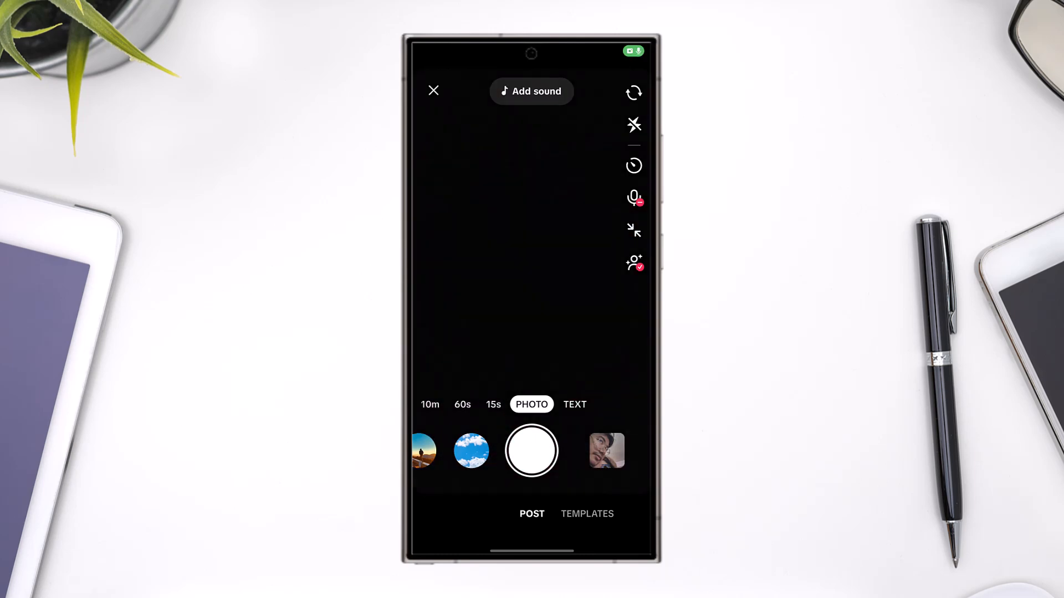
left_click(607, 452)
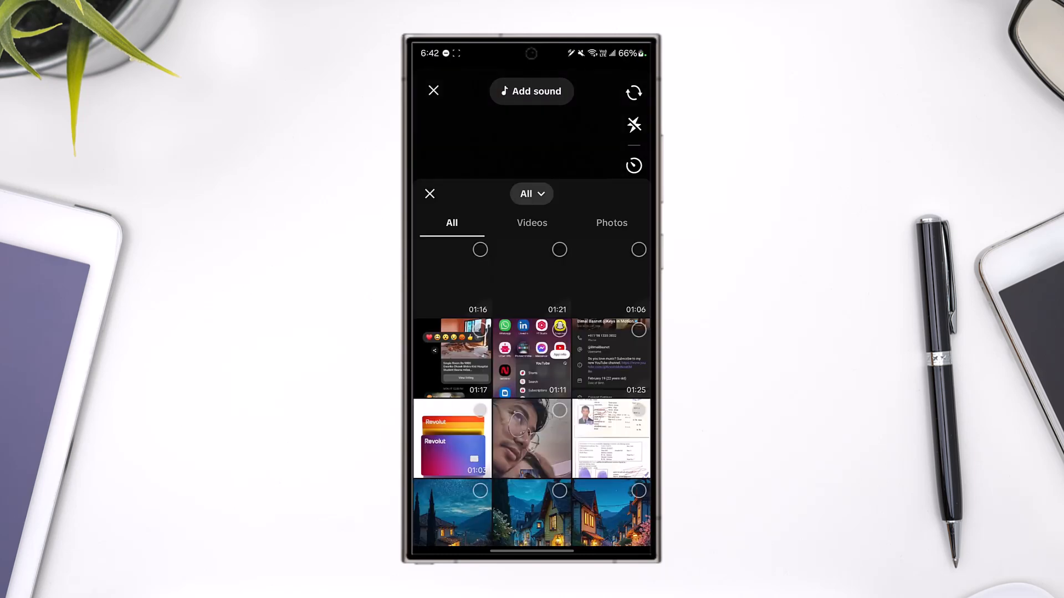
scroll(532, 307, "down", 10)
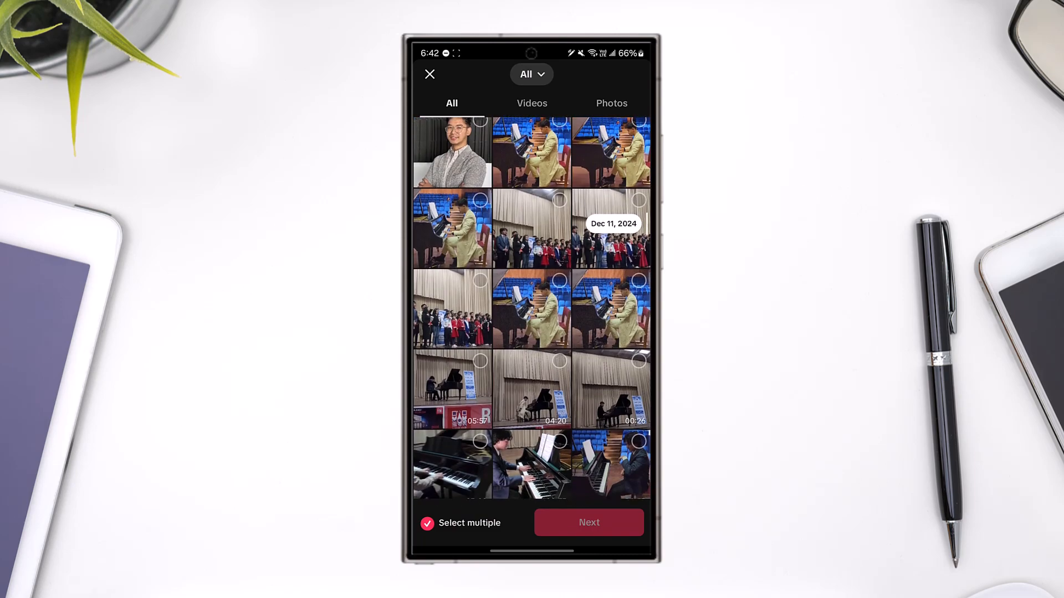
scroll(532, 308, "down", 5)
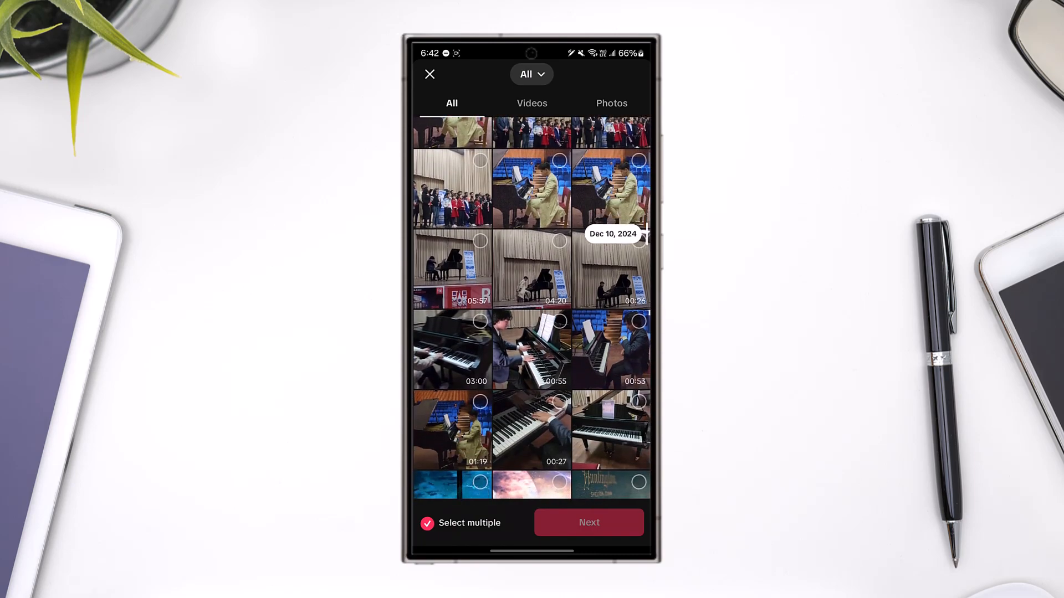
left_click(453, 398)
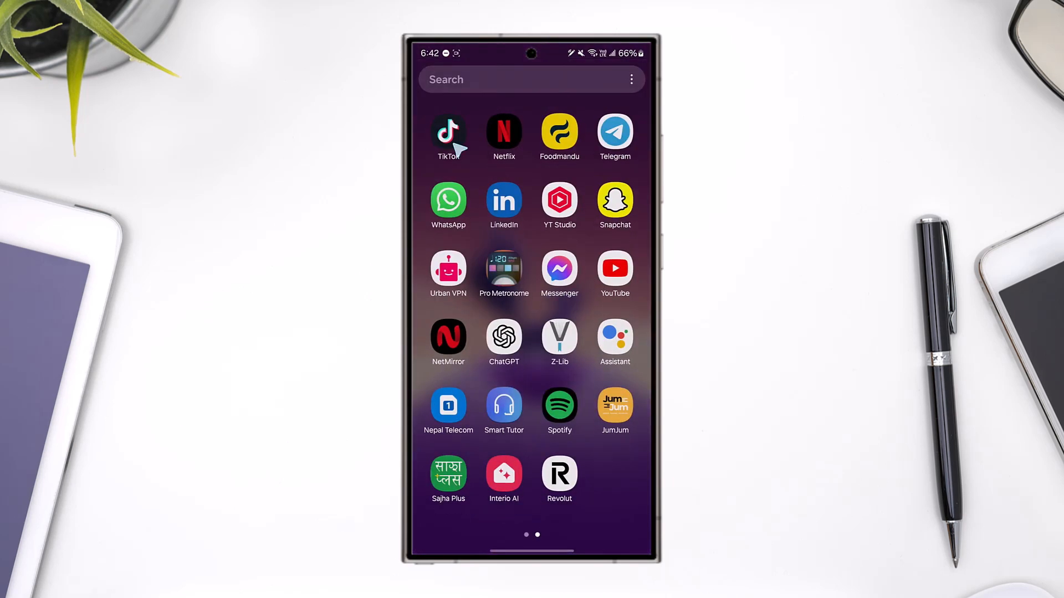
Step: Bring up TikTok's long-press shortcut menu in the app drawer
left_click(449, 133)
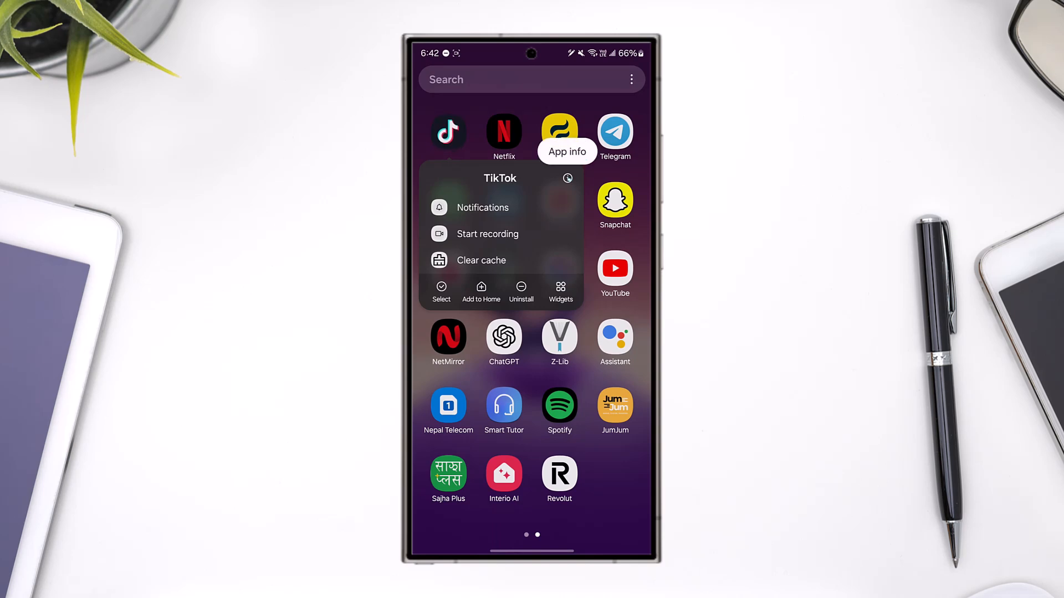
Step: Clear TikTok's cache from its App info Storage page, shrinking it to 16.89 MB
left_click(568, 179)
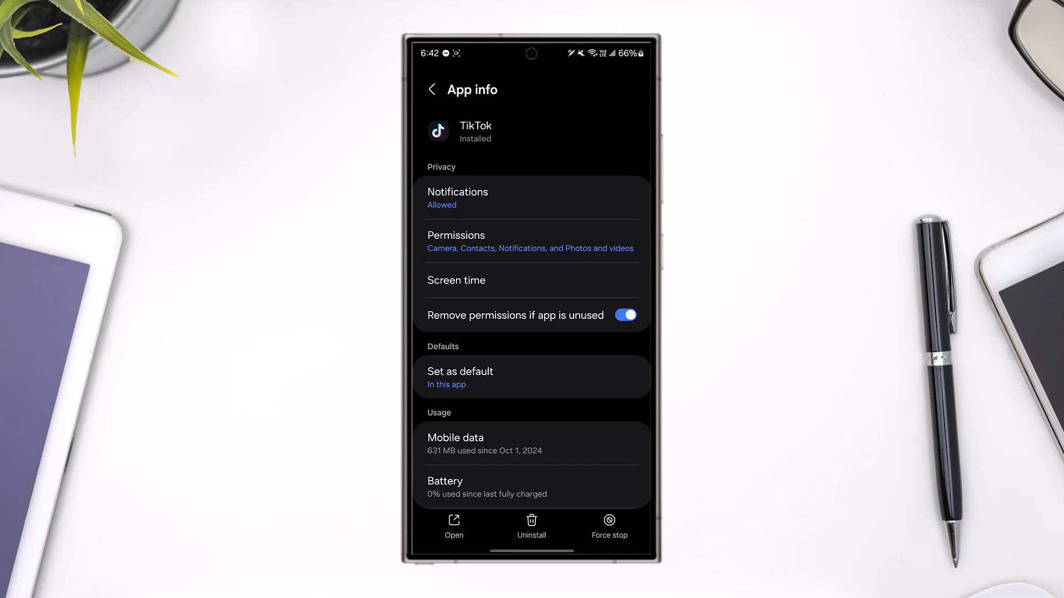
scroll(538, 410, "down", 3)
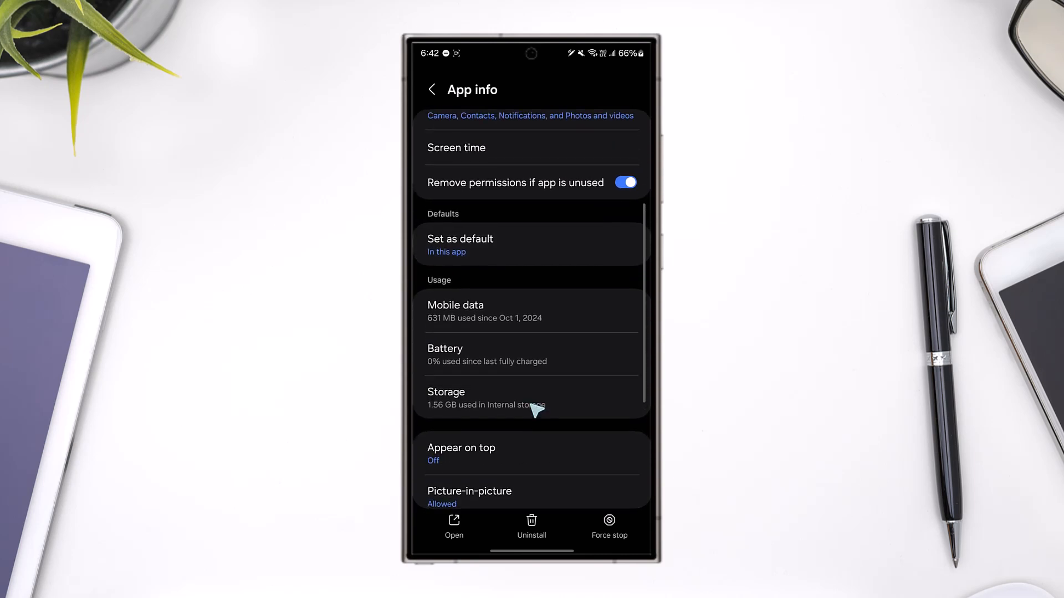
left_click(538, 406)
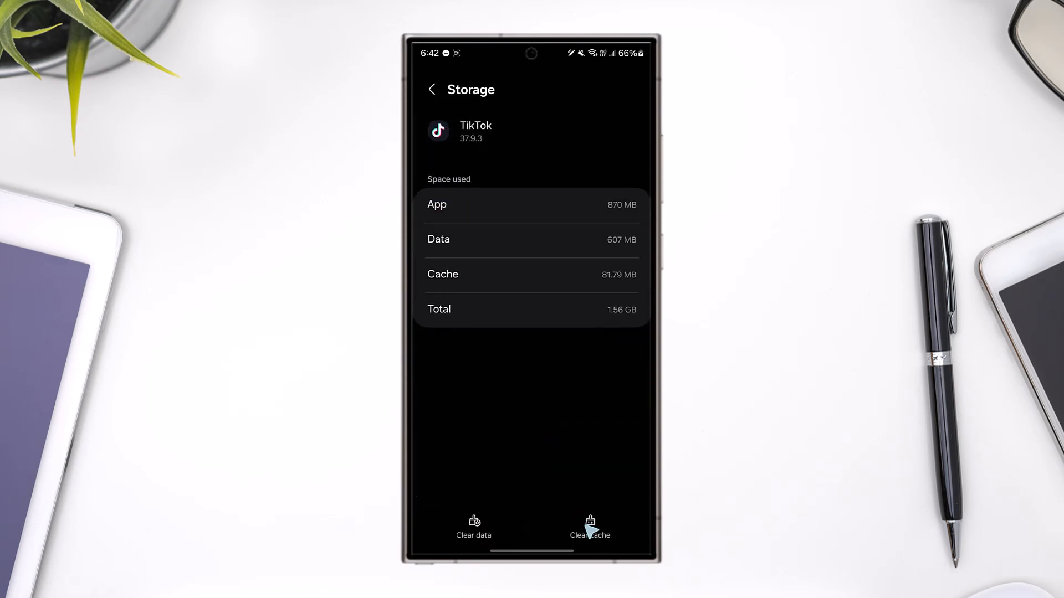
left_click(594, 530)
Step: Find TikTok in the Play Store via search and start its 172 MB update
key("super")
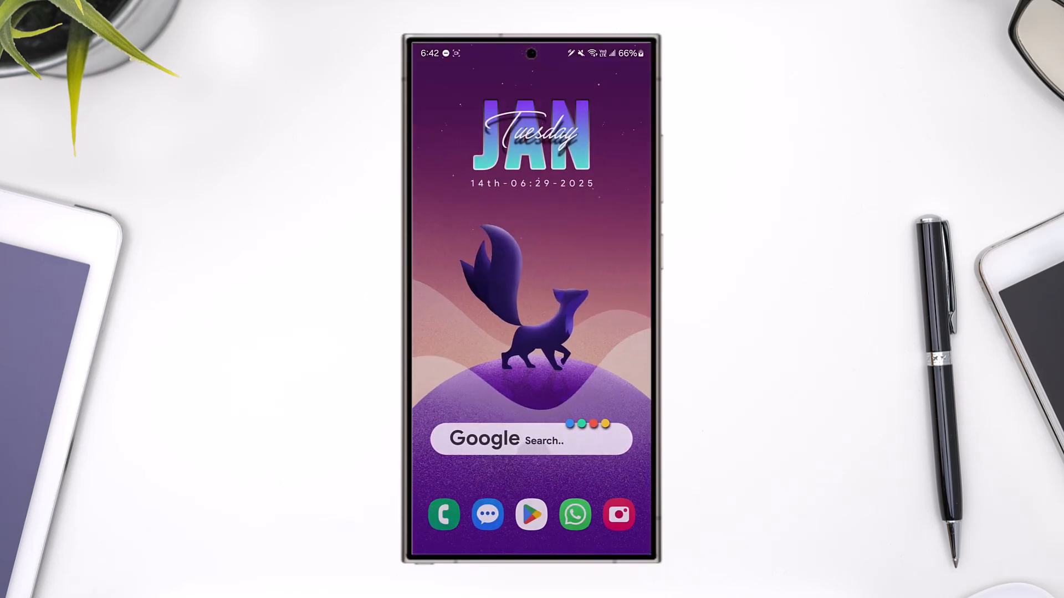
left_click(532, 517)
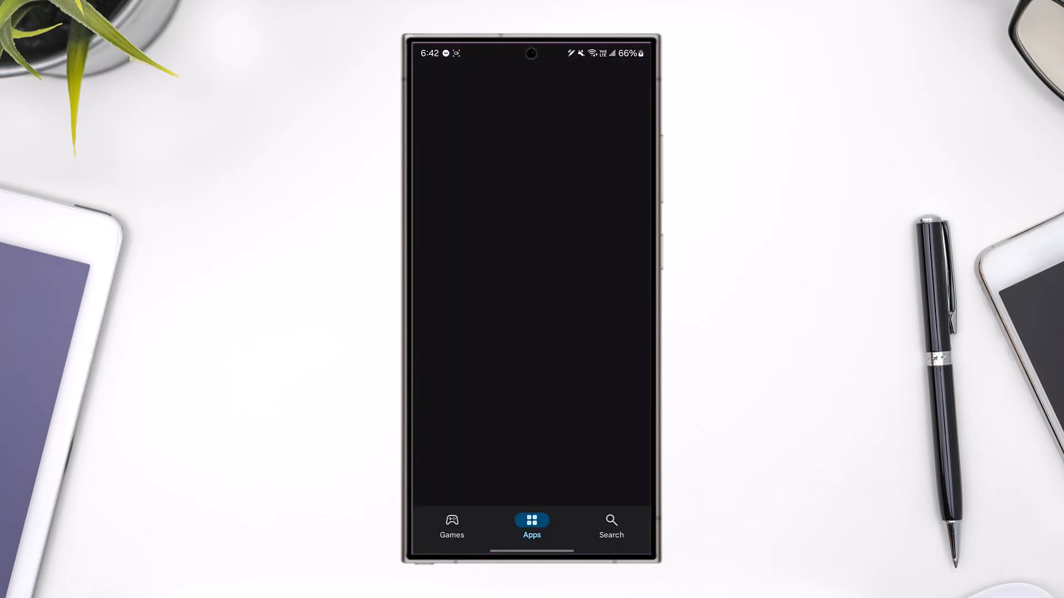
left_click(611, 525)
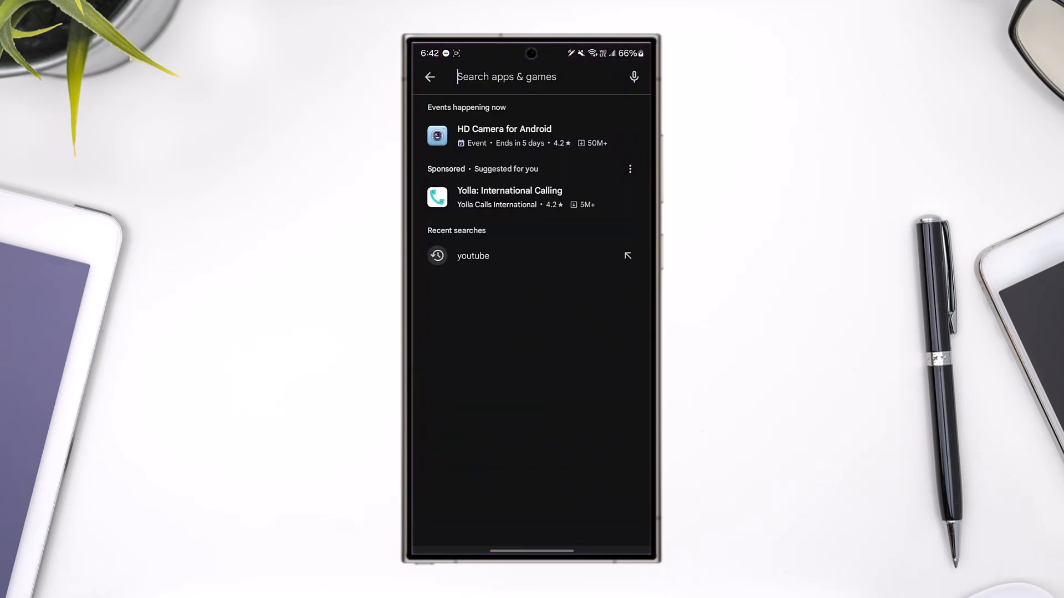
type("tiktok")
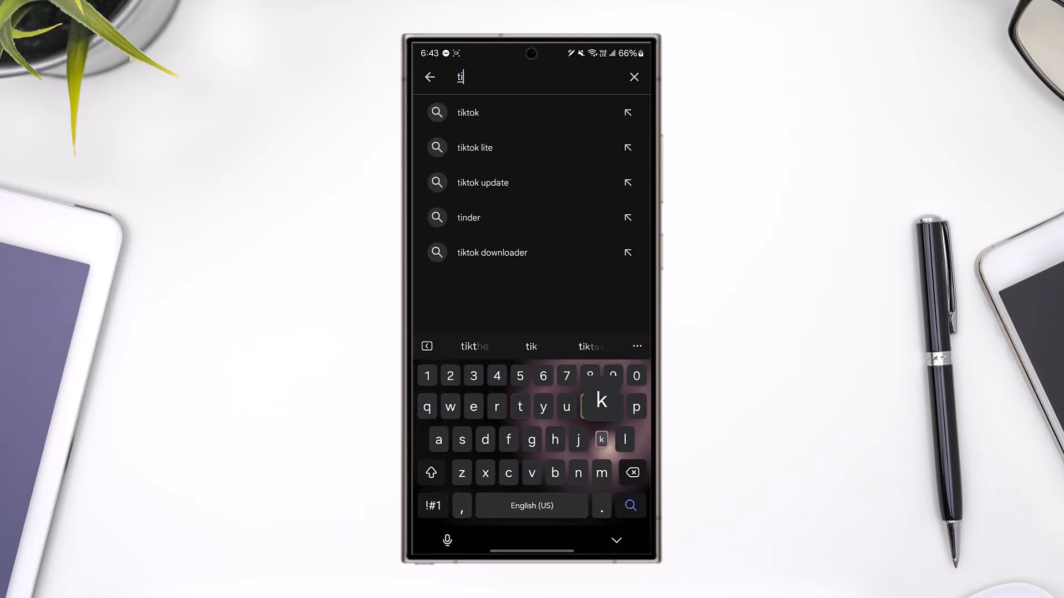
key("Return")
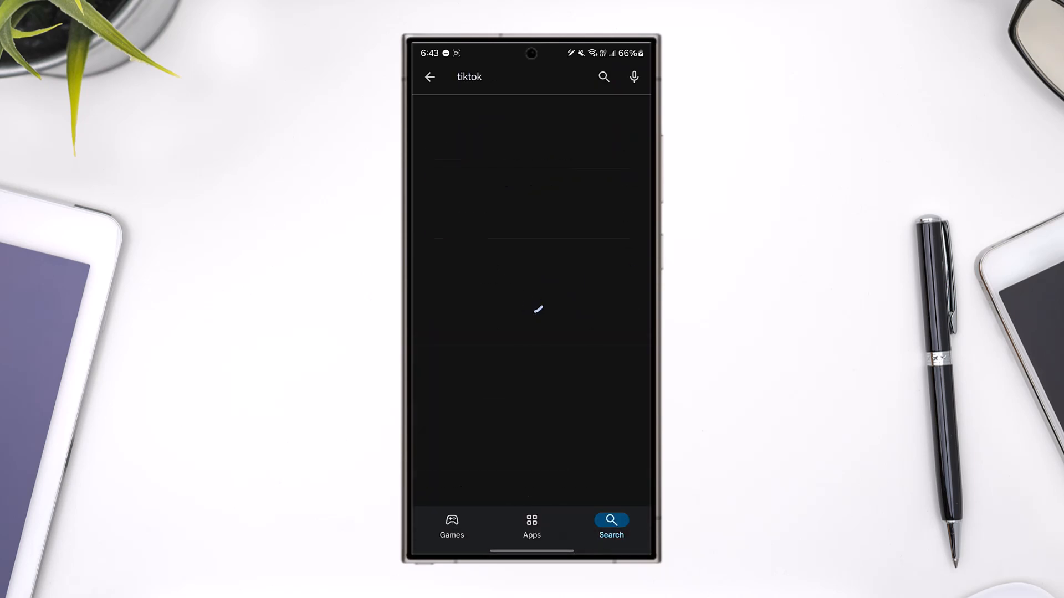
left_click(499, 275)
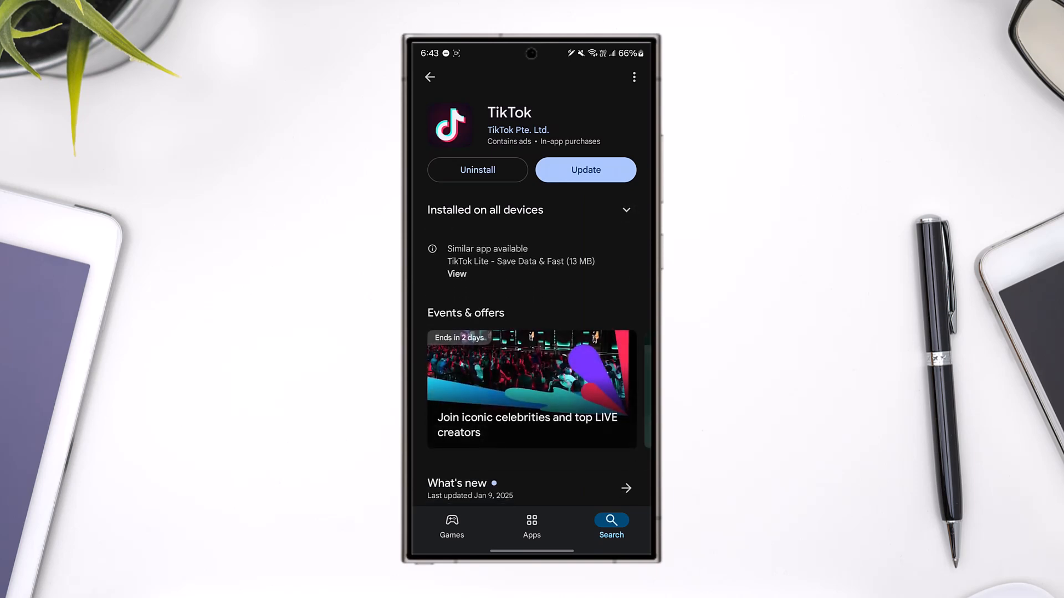
left_click(586, 170)
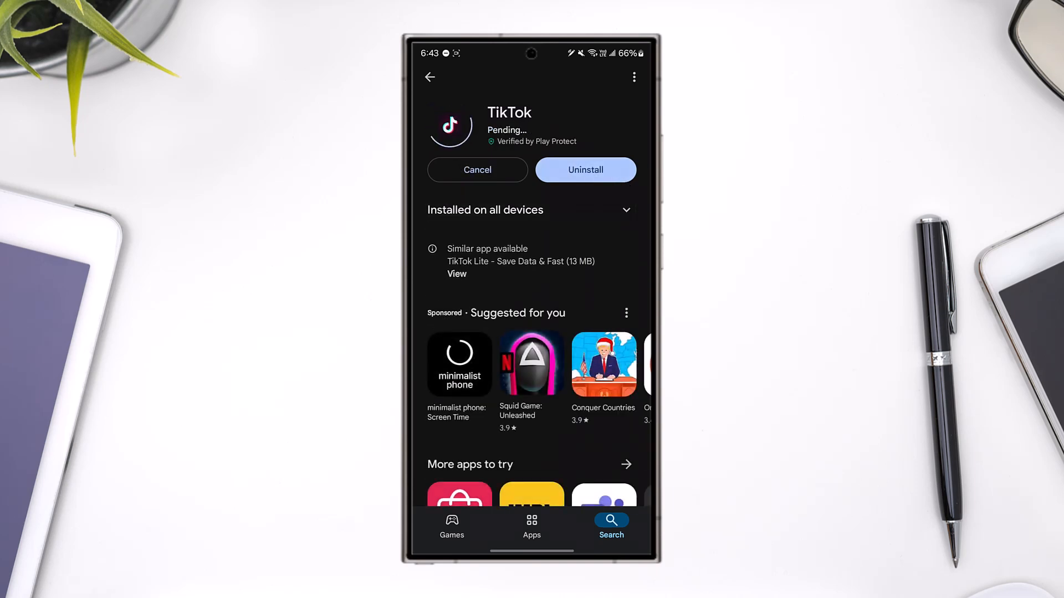